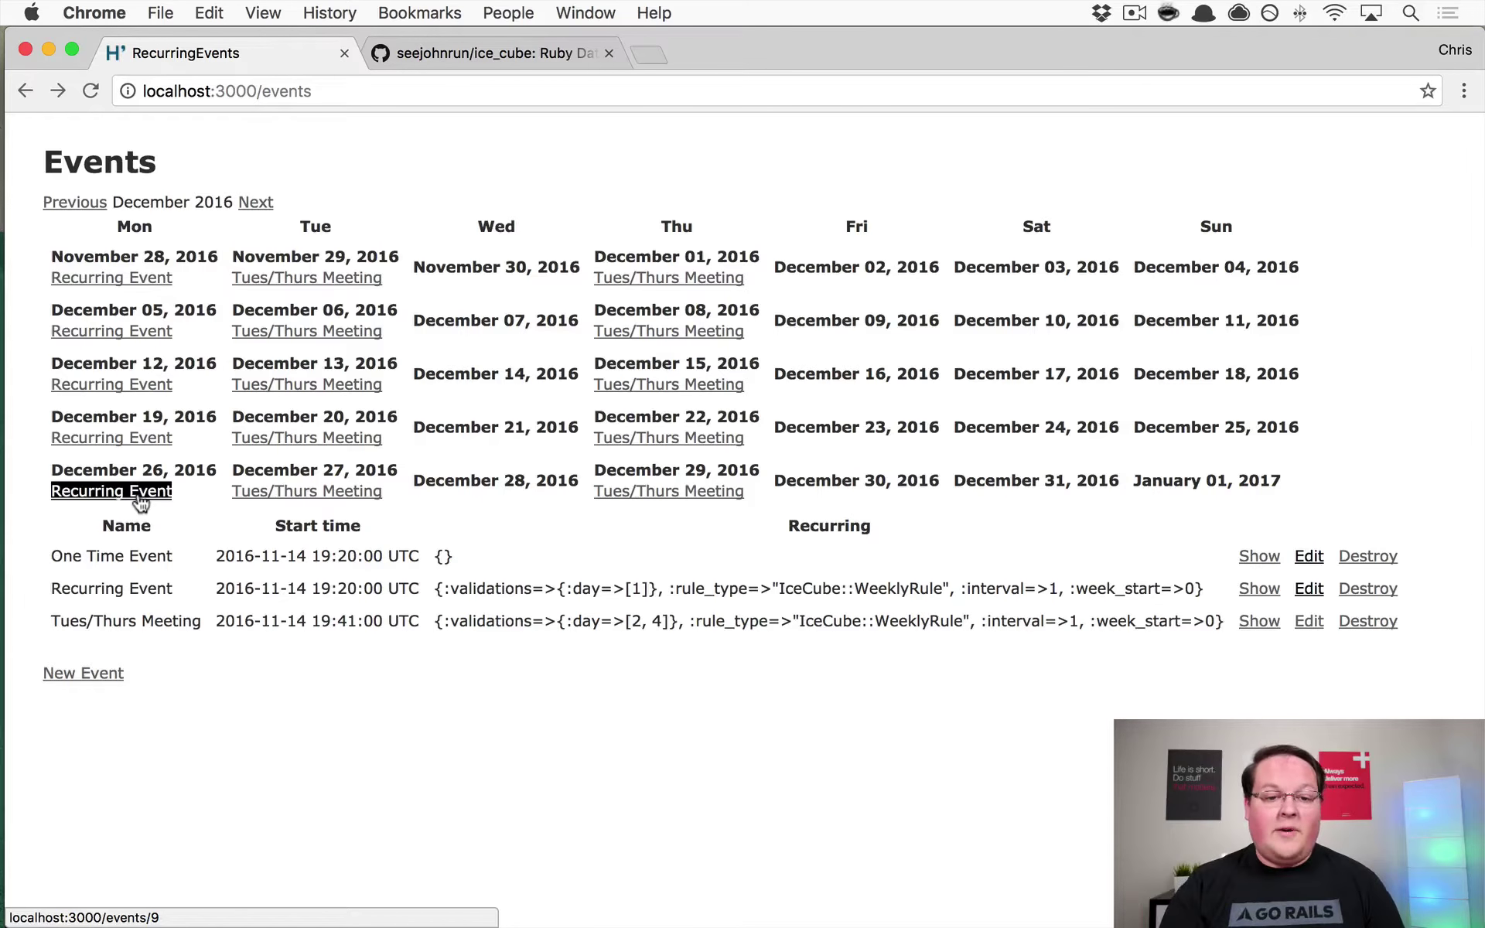
- Switch to MacVim and go to the recurring= setter on line 4 of app/models/event.rb
key(cmd+Tab)
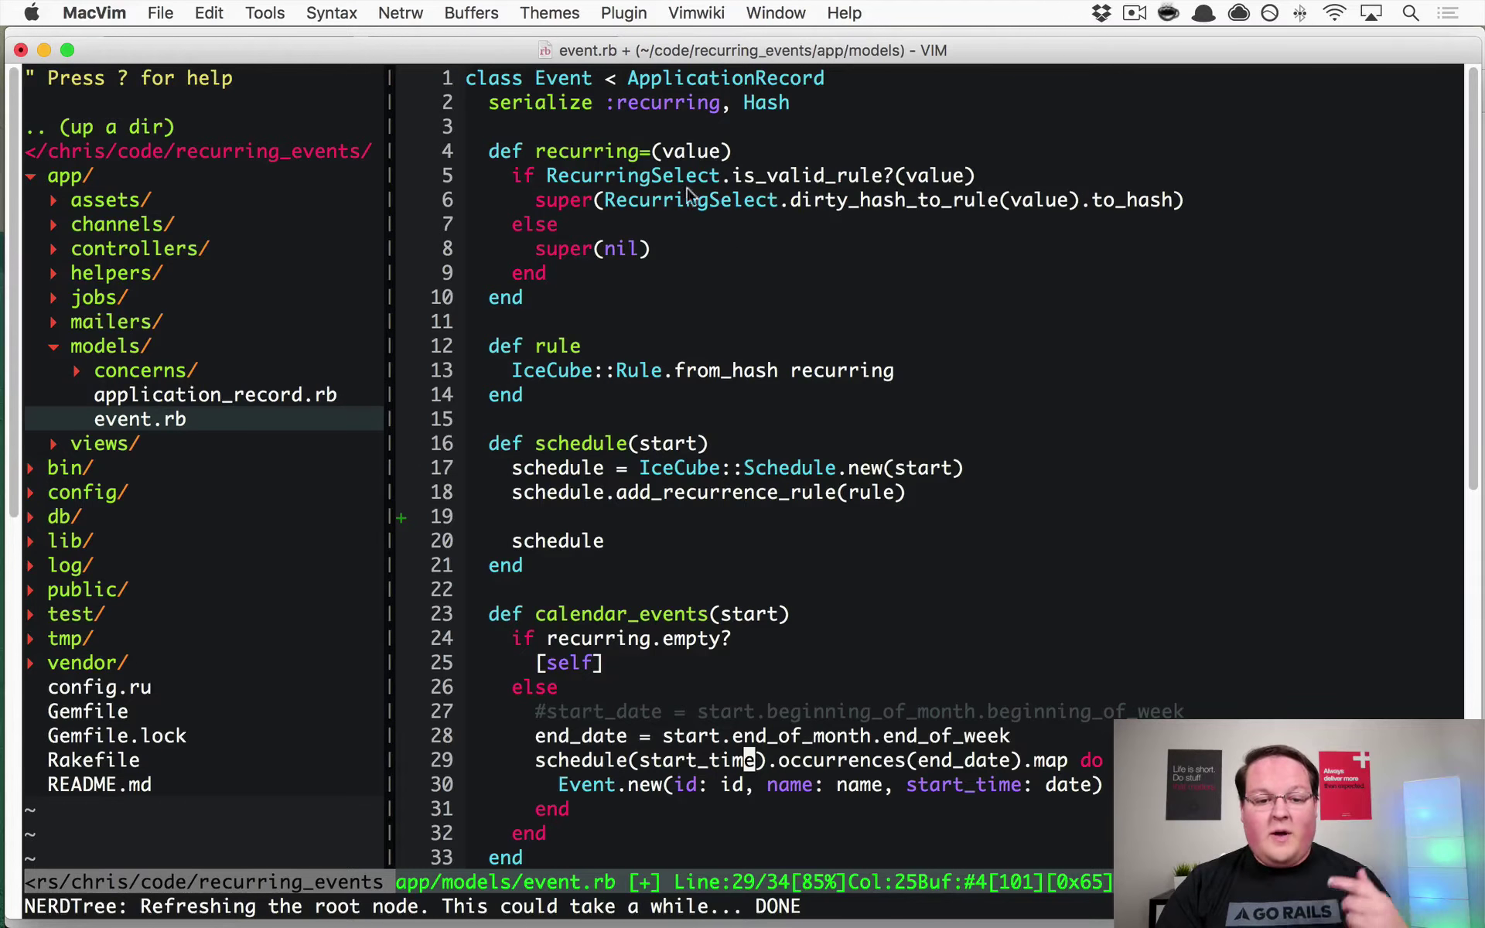
click(638, 150)
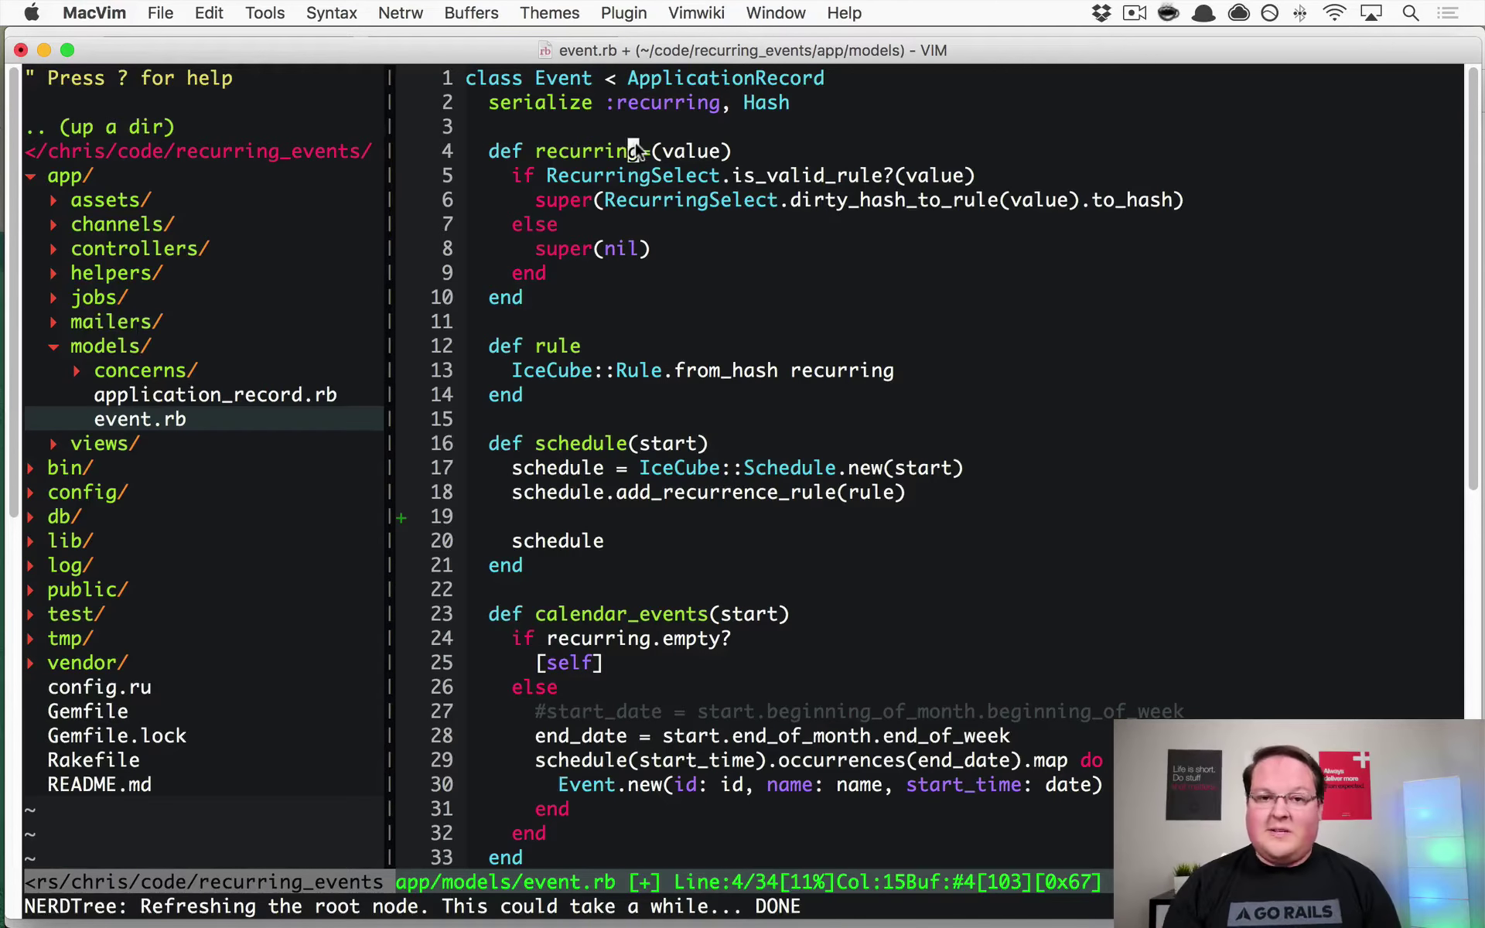